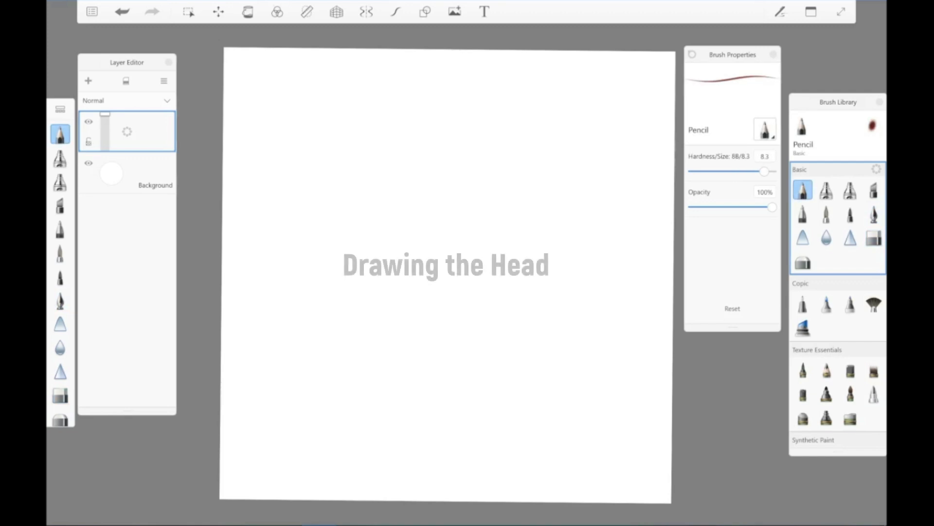
Step: Sketch a large rough circle for the head with overlapping pencil strokes in the upper half of the canvas
mouse_move(382, 115)
left_mouse_down()
mouse_move(361, 257)
mouse_move(506, 93)
mouse_move(569, 153)
mouse_move(574, 233)
left_mouse_up()
mouse_move(579, 195)
left_mouse_down()
mouse_move(576, 228)
mouse_move(550, 259)
left_mouse_up()
left_click_drag(575, 212, 499, 302)
left_click_drag(372, 127, 355, 234)
left_click_drag(352, 188, 384, 187)
left_click_drag(341, 246, 413, 301)
mouse_move(346, 243)
left_mouse_down()
mouse_move(414, 304)
mouse_move(470, 314)
left_mouse_up()
left_click_drag(457, 300, 522, 300)
left_click_drag(571, 227, 501, 303)
left_click_drag(540, 257, 431, 313)
Step: Draw a vertical centre line through the head circle, extending below it to the chin level
left_click_drag(458, 96, 456, 209)
left_click_drag(457, 141, 456, 248)
left_click_drag(460, 155, 462, 371)
left_click_drag(460, 314, 462, 385)
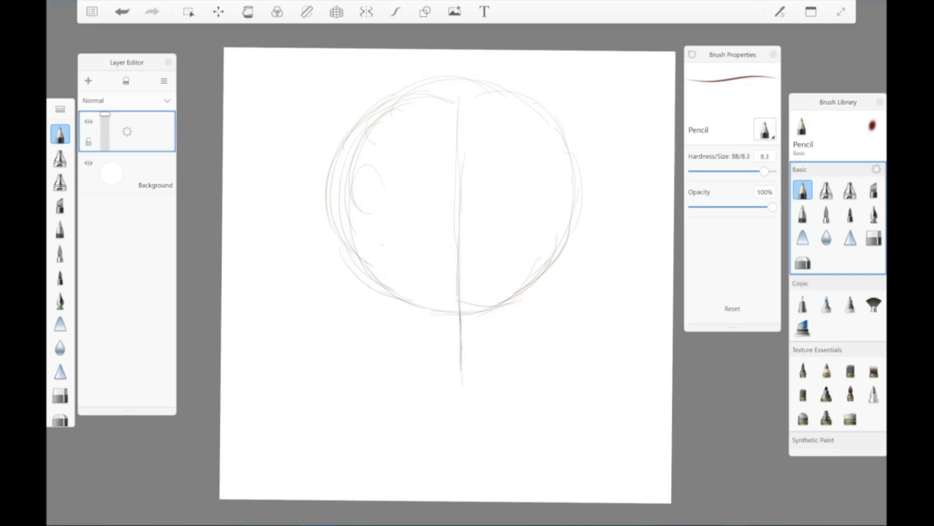
Step: Darken the circle's left side and draw the left cheek and jawline down to the chin at the centre line
left_click_drag(344, 194, 345, 215)
mouse_move(354, 132)
left_mouse_down()
mouse_move(343, 147)
mouse_move(342, 213)
left_mouse_up()
mouse_move(341, 168)
left_mouse_down()
mouse_move(344, 241)
mouse_move(365, 268)
left_mouse_up()
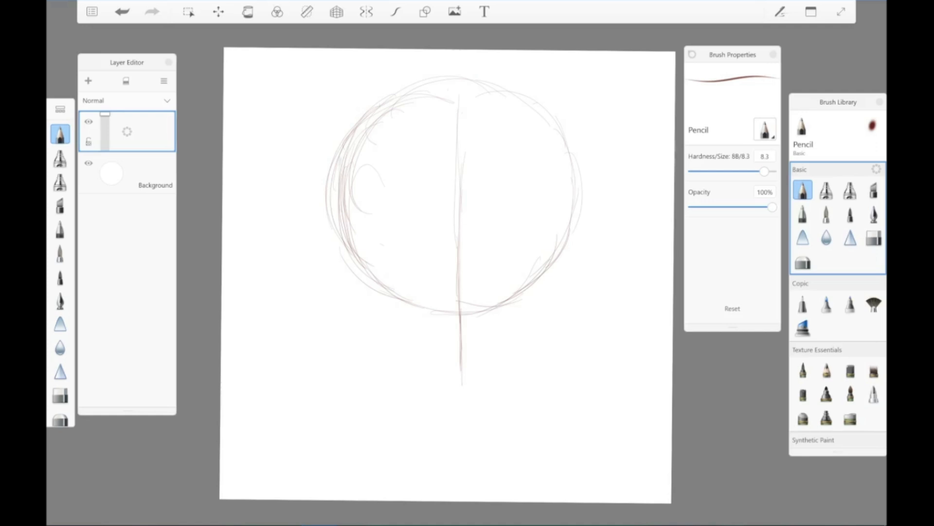
left_click_drag(338, 206, 342, 245)
left_click_drag(344, 231, 361, 293)
left_click_drag(351, 259, 363, 313)
mouse_move(355, 279)
left_mouse_down()
mouse_move(381, 340)
mouse_move(432, 373)
left_mouse_up()
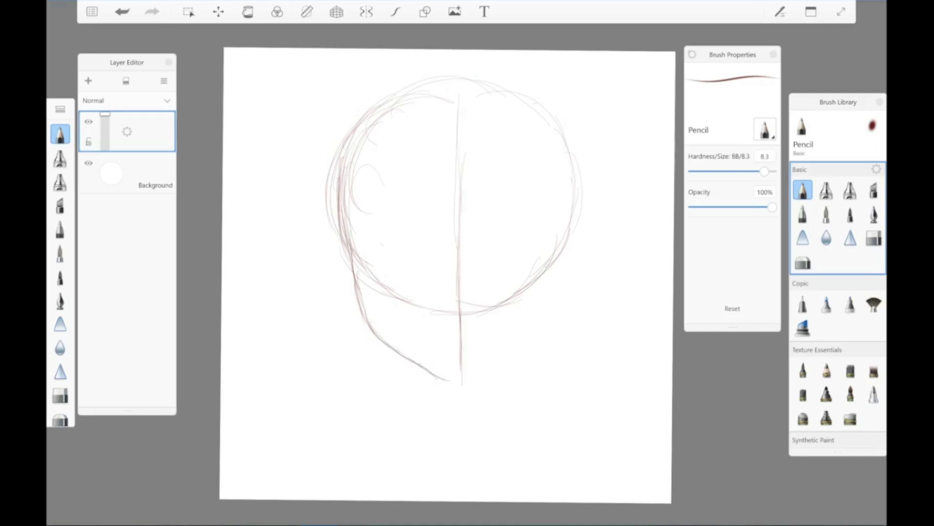
left_click_drag(439, 378, 468, 385)
Step: Draw the right cheek and jawline to mirror the left one, meeting it at the chin
left_click_drag(572, 164, 564, 247)
left_click_drag(578, 193, 549, 314)
key("ctrl+z")
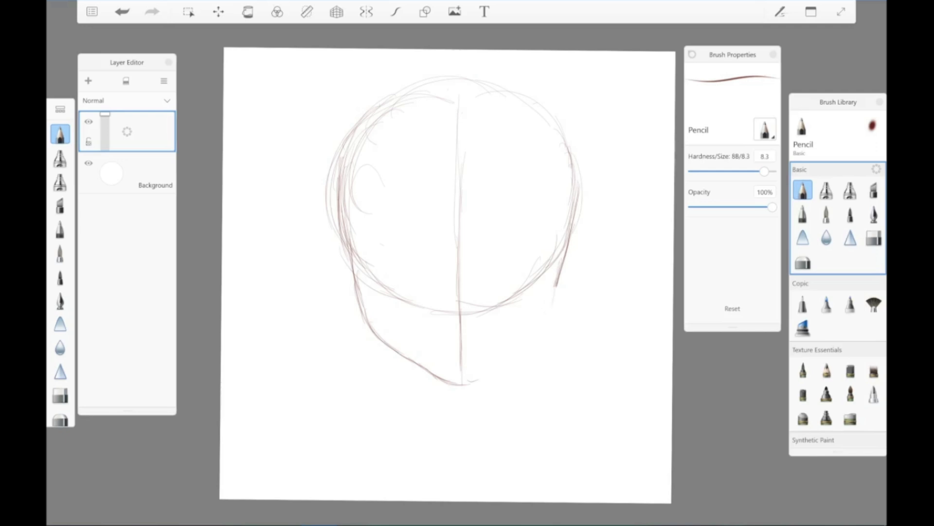
mouse_move(557, 293)
left_mouse_down()
mouse_move(533, 341)
mouse_move(481, 380)
left_mouse_up()
mouse_move(527, 346)
left_mouse_down()
mouse_move(561, 266)
mouse_move(563, 284)
left_mouse_up()
left_click_drag(567, 251, 553, 314)
mouse_move(562, 279)
left_mouse_down()
mouse_move(527, 348)
mouse_move(459, 388)
left_mouse_up()
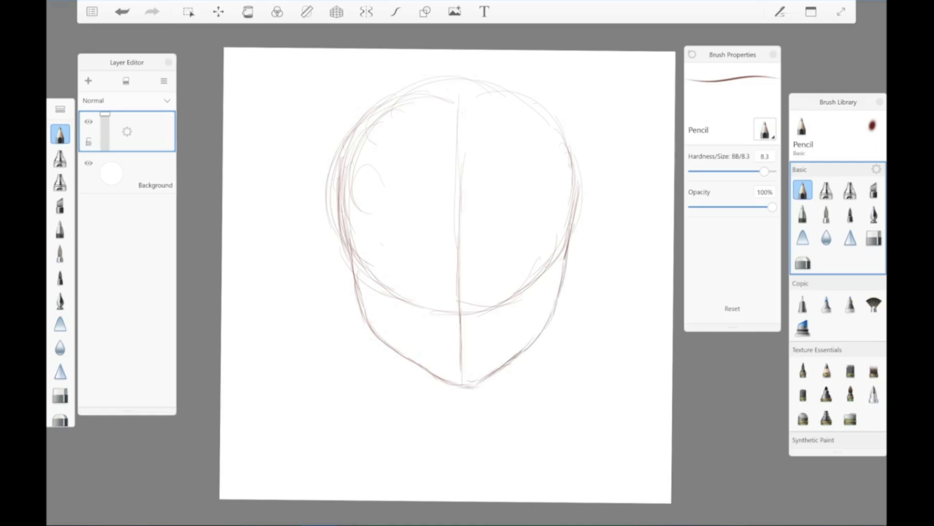
Step: Reinforce the chin line and erase the circle's lower arc inside the face
left_click_drag(427, 371, 482, 383)
mouse_move(367, 268)
left_mouse_down()
mouse_move(420, 303)
mouse_move(489, 310)
mouse_move(534, 282)
mouse_move(554, 245)
mouse_move(557, 258)
mouse_move(362, 259)
mouse_move(359, 251)
left_mouse_up()
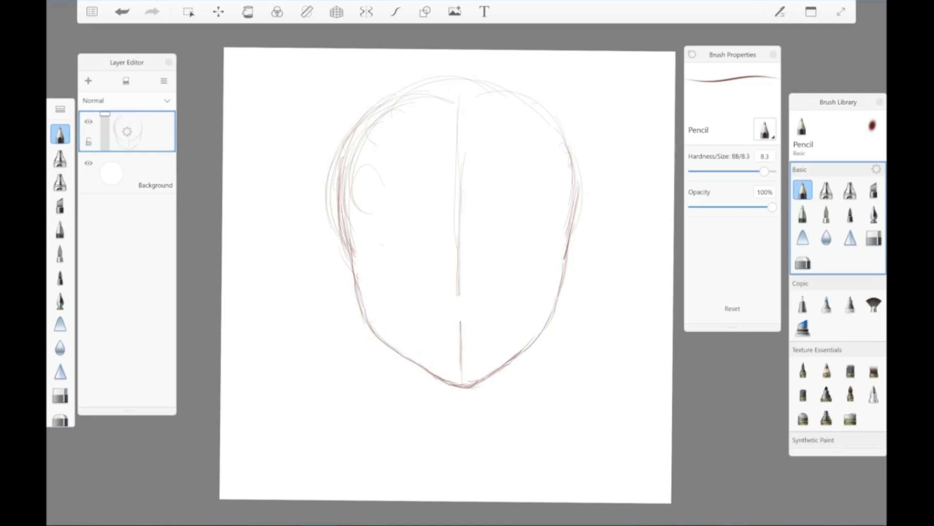
Step: Close the gap in the centre line and add short horizontal guides for the nose and the mouth
left_click_drag(459, 277, 462, 347)
left_click_drag(454, 279, 455, 295)
mouse_move(485, 299)
left_mouse_down()
mouse_move(430, 300)
mouse_move(497, 325)
left_mouse_up()
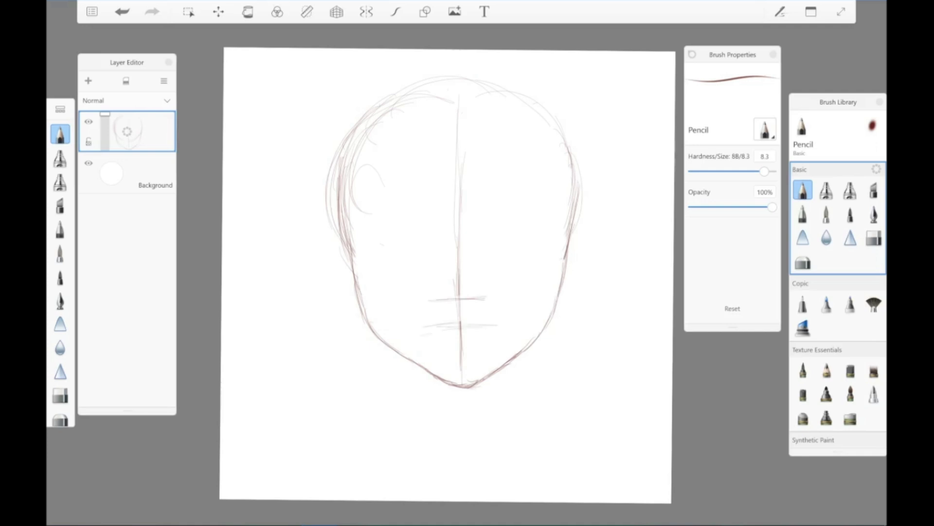
Step: Draw two long horizontal guides across the face to mark the lower and upper limits of the eyes
left_click_drag(375, 272, 434, 268)
left_click_drag(487, 261, 550, 260)
left_click_drag(331, 271, 579, 256)
left_click_drag(389, 265, 573, 251)
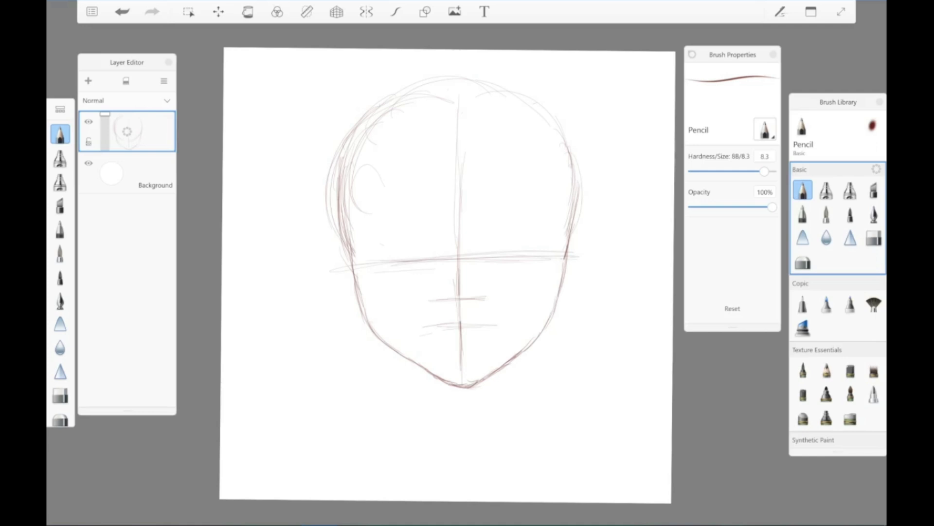
left_click_drag(355, 237, 557, 228)
left_click_drag(418, 231, 573, 224)
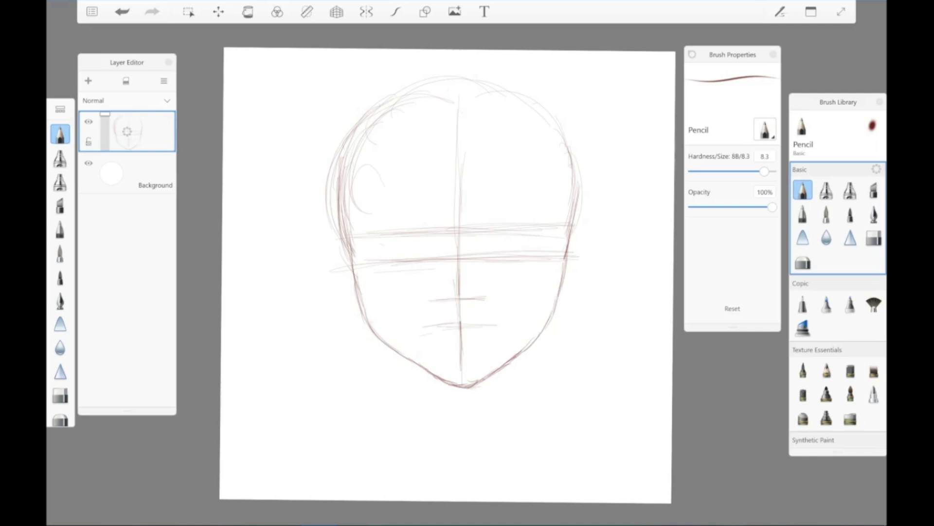
Step: Draw the outlines of both ears from the upper eye guide down to about mouth level
mouse_move(571, 222)
left_mouse_down()
mouse_move(590, 220)
mouse_move(590, 252)
mouse_move(556, 309)
left_mouse_up()
mouse_move(341, 229)
left_mouse_down()
mouse_move(330, 243)
mouse_move(331, 281)
mouse_move(363, 315)
left_mouse_up()
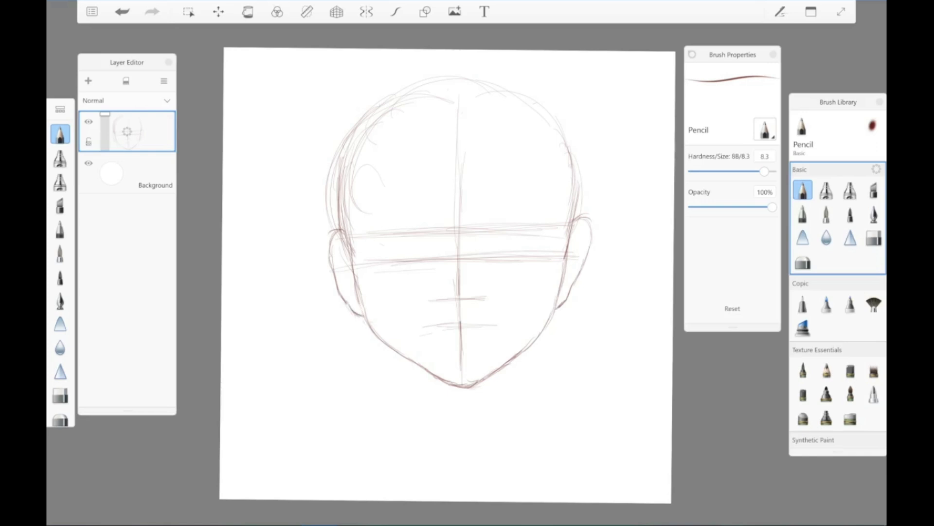
mouse_move(575, 220)
left_mouse_down()
mouse_move(588, 218)
mouse_move(591, 230)
mouse_move(577, 276)
left_mouse_up()
left_click_drag(591, 230, 585, 258)
Step: Draw both sides of the neck below the jaw, curving outward into the start of the shoulders
mouse_move(390, 348)
left_mouse_down()
mouse_move(399, 395)
mouse_move(396, 377)
left_mouse_up()
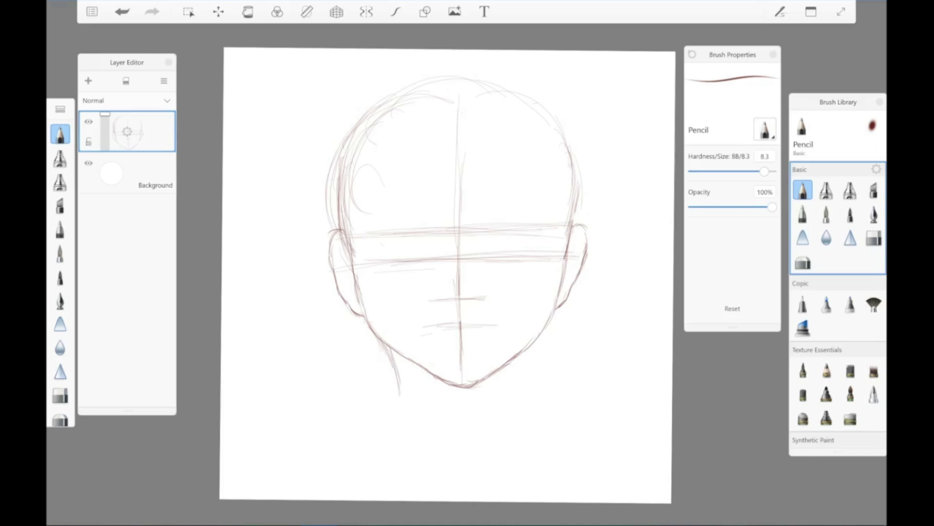
left_click_drag(535, 339, 517, 399)
mouse_move(395, 365)
left_mouse_down()
mouse_move(401, 425)
mouse_move(389, 447)
left_mouse_up()
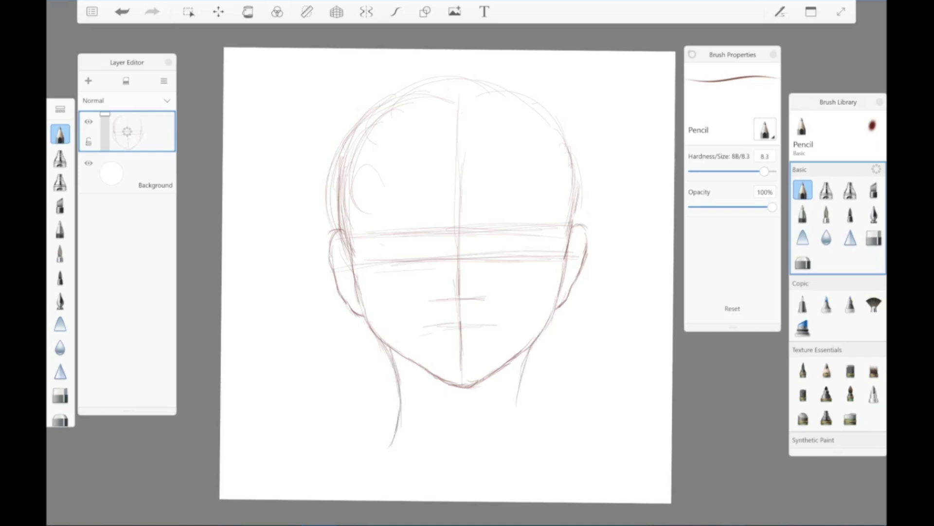
left_click_drag(398, 413, 386, 456)
mouse_move(523, 369)
left_mouse_down()
mouse_move(518, 420)
mouse_move(536, 456)
left_mouse_up()
mouse_move(400, 404)
left_mouse_down()
mouse_move(393, 438)
mouse_move(365, 440)
left_mouse_up()
left_click_drag(520, 423, 567, 445)
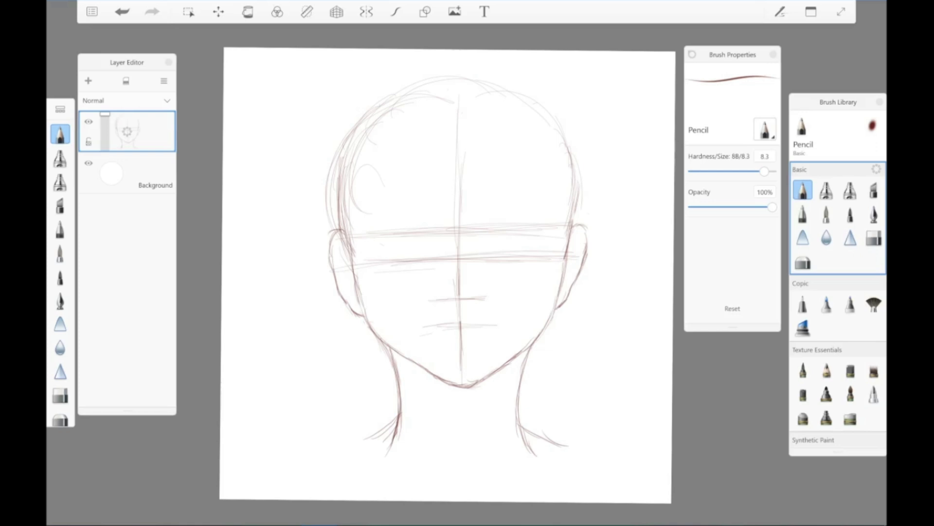
Step: Sketch the nose as a triangle on the centre line with a curve along its base
mouse_move(448, 274)
left_mouse_down()
mouse_move(439, 293)
mouse_move(464, 303)
left_mouse_up()
left_click_drag(465, 260, 479, 301)
Step: Sketch round outlines for both eyes between the eye guides and light arched eyebrows above them
mouse_move(487, 256)
left_mouse_down()
mouse_move(509, 230)
mouse_move(529, 249)
mouse_move(489, 261)
mouse_move(530, 241)
left_mouse_up()
mouse_move(486, 243)
left_mouse_down()
mouse_move(522, 228)
mouse_move(533, 243)
left_mouse_up()
left_click_drag(533, 234, 523, 261)
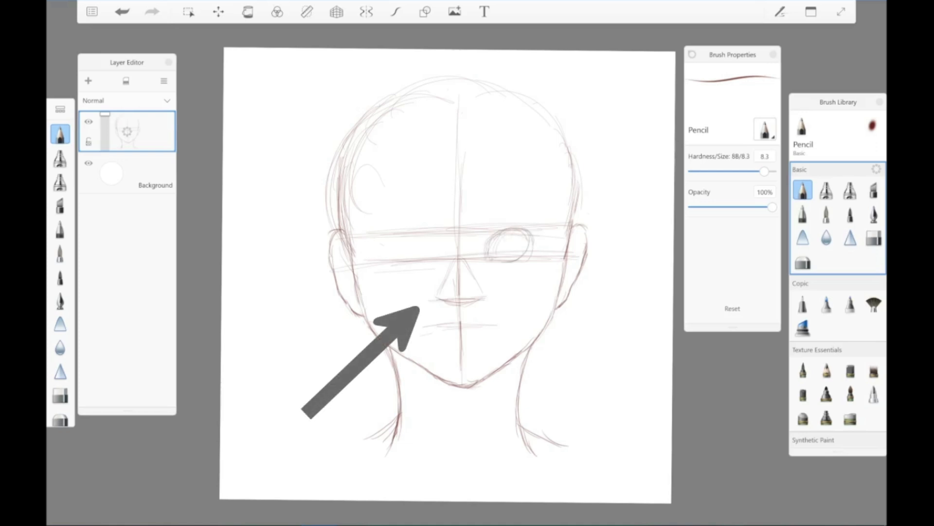
left_click_drag(388, 235, 387, 263)
left_click_drag(396, 229, 375, 257)
left_click_drag(417, 234, 428, 251)
mouse_move(414, 230)
left_mouse_down()
mouse_move(379, 262)
mouse_move(428, 256)
mouse_move(384, 261)
mouse_move(426, 246)
left_mouse_up()
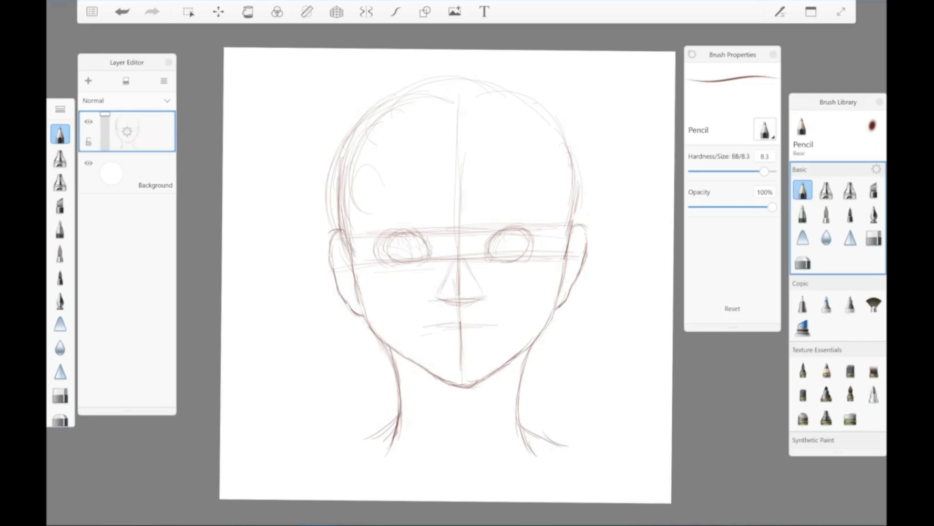
left_click_drag(535, 235, 536, 256)
left_click_drag(368, 213, 412, 201)
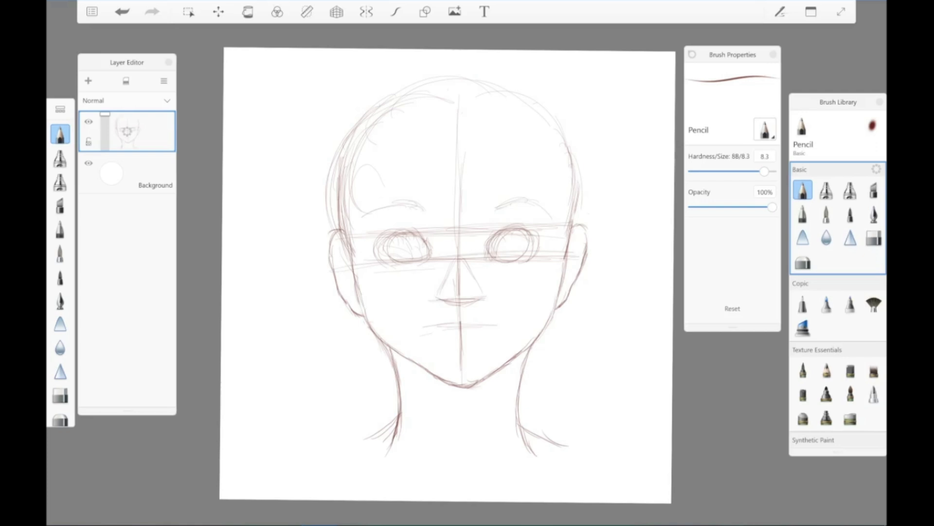
Step: Draw the dark nostrils, the rounded nose wings and the nose tip, with light shading up the bridge
left_click_drag(444, 298, 473, 297)
scroll(428, 298, "up", 3)
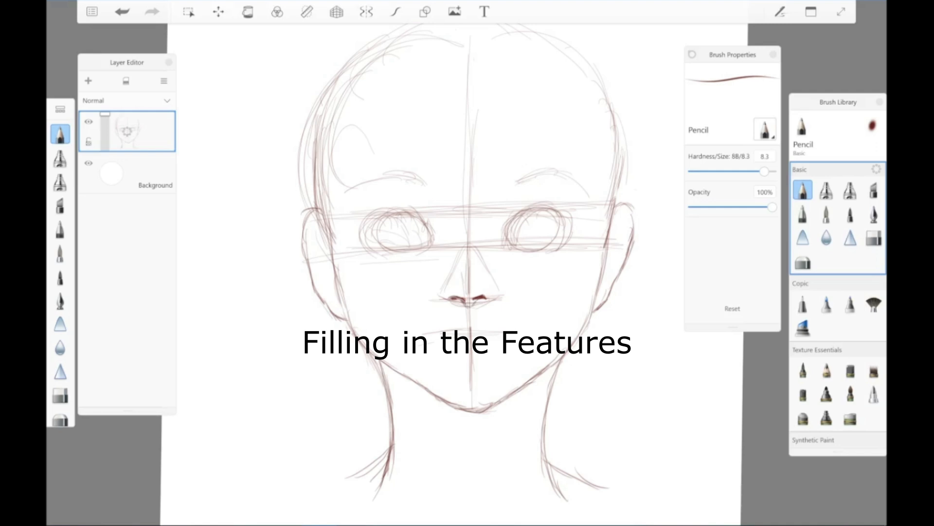
left_click_drag(445, 283, 443, 300)
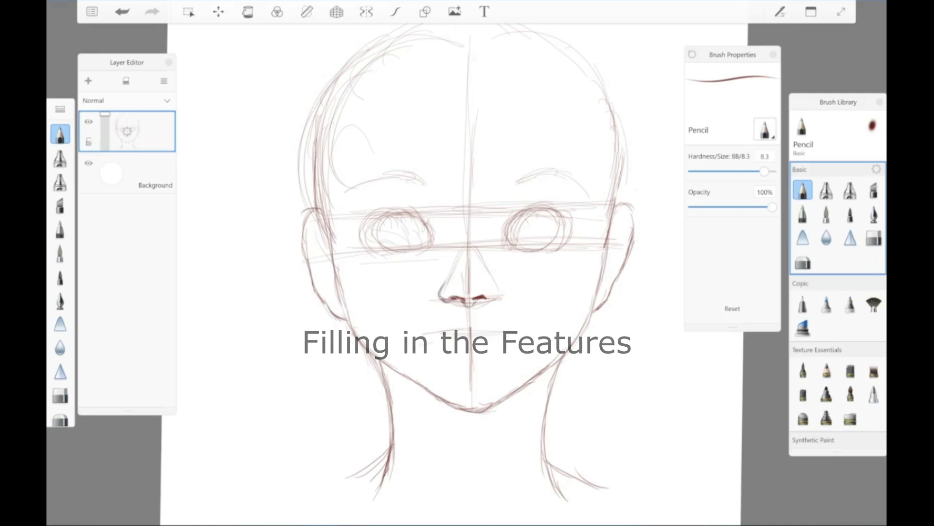
mouse_move(450, 294)
left_mouse_down()
mouse_move(488, 304)
mouse_move(470, 285)
mouse_move(478, 283)
mouse_move(470, 309)
left_mouse_up()
left_click_drag(470, 286, 473, 297)
left_click_drag(485, 282, 483, 295)
left_click_drag(469, 260, 467, 280)
left_click_drag(468, 263, 469, 254)
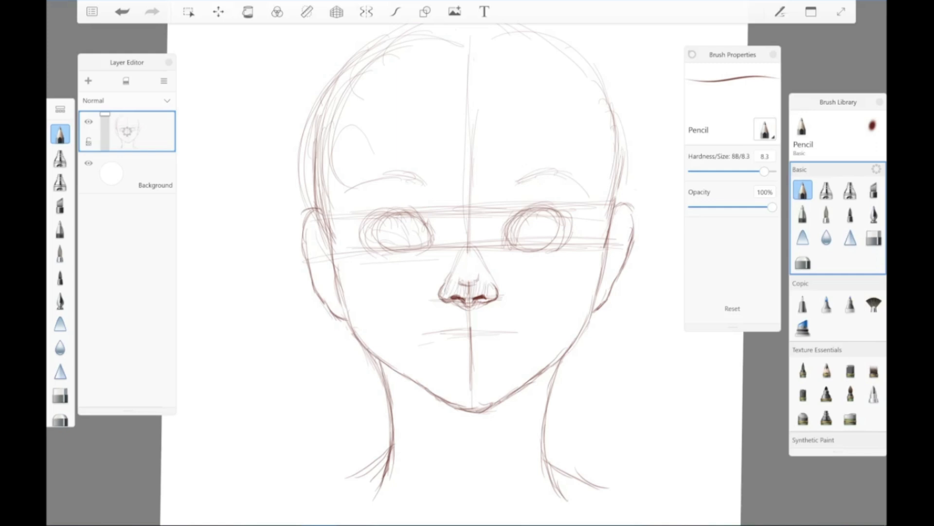
Step: Erase part of the centre line on the nose with the Hard Eraser, and retouch the nose tip with the Pencil
key("e")
key("bracketleft")
key("bracketleft")
left_click_drag(470, 283, 470, 293)
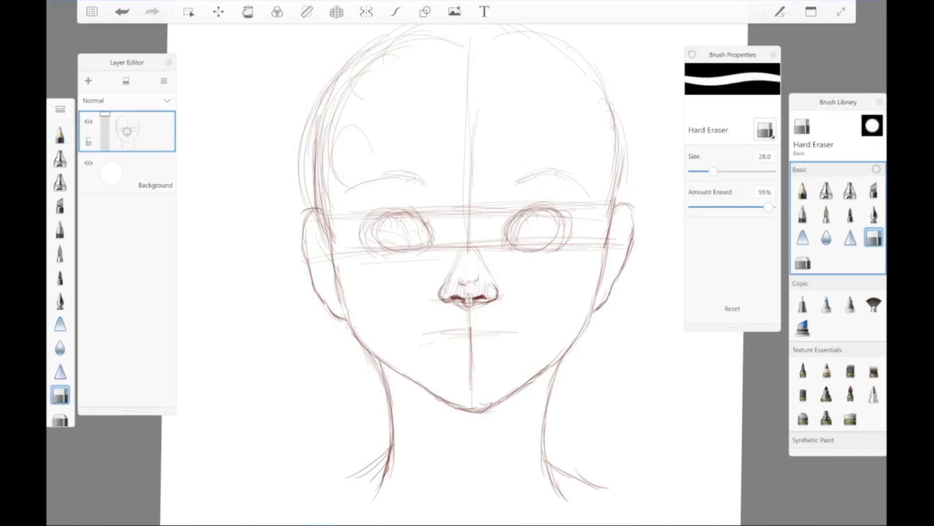
key("e")
left_click_drag(469, 283, 466, 292)
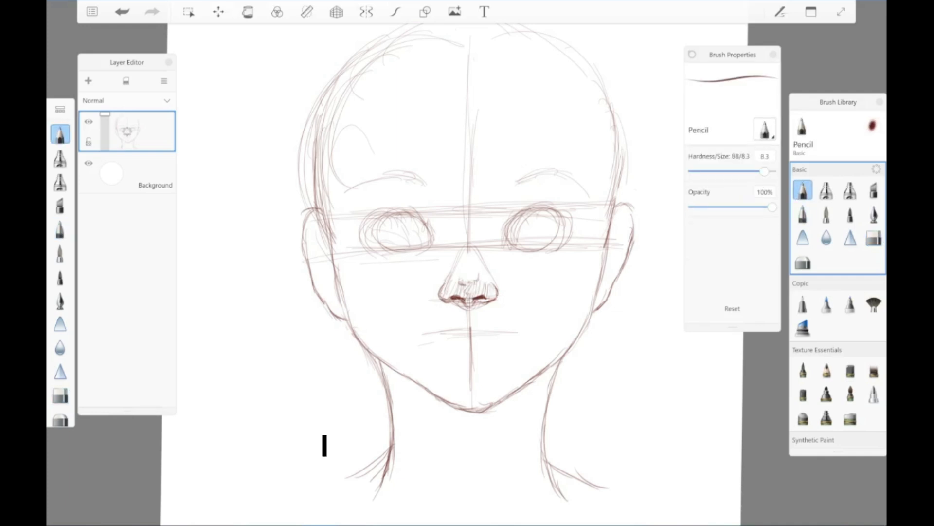
Step: Erase the guide lines between the eyes, over the nose bridge and just below the nose
mouse_move(456, 263)
left_mouse_down()
mouse_move(464, 246)
mouse_move(487, 268)
left_mouse_up()
mouse_move(446, 246)
left_mouse_down()
mouse_move(471, 214)
mouse_move(495, 246)
left_mouse_up()
left_click_drag(469, 308, 470, 324)
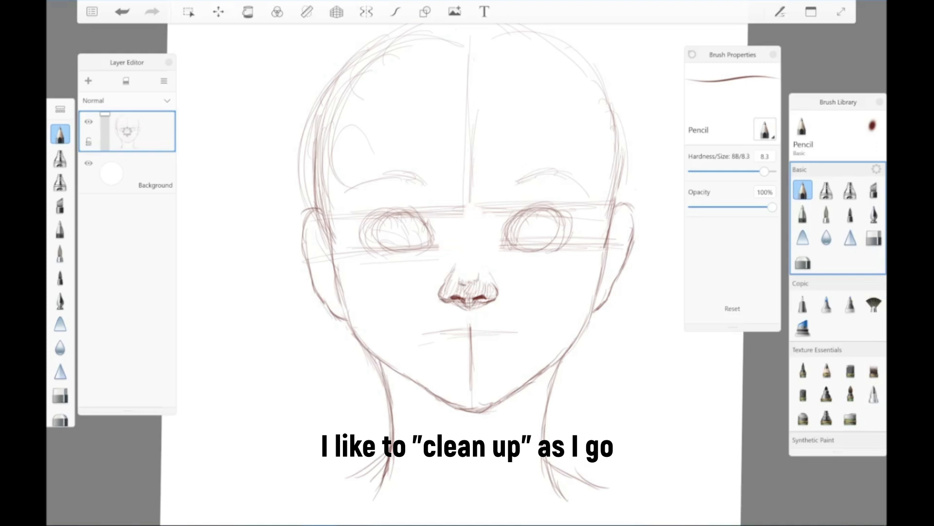
Step: Shade the sides and tip of the nose and erase the centre line across the mouth area
left_click_drag(491, 270, 496, 283)
mouse_move(484, 267)
left_mouse_down()
mouse_move(492, 283)
mouse_move(456, 282)
left_mouse_up()
mouse_move(457, 295)
left_mouse_down()
mouse_move(474, 287)
mouse_move(485, 302)
mouse_move(471, 355)
left_mouse_up()
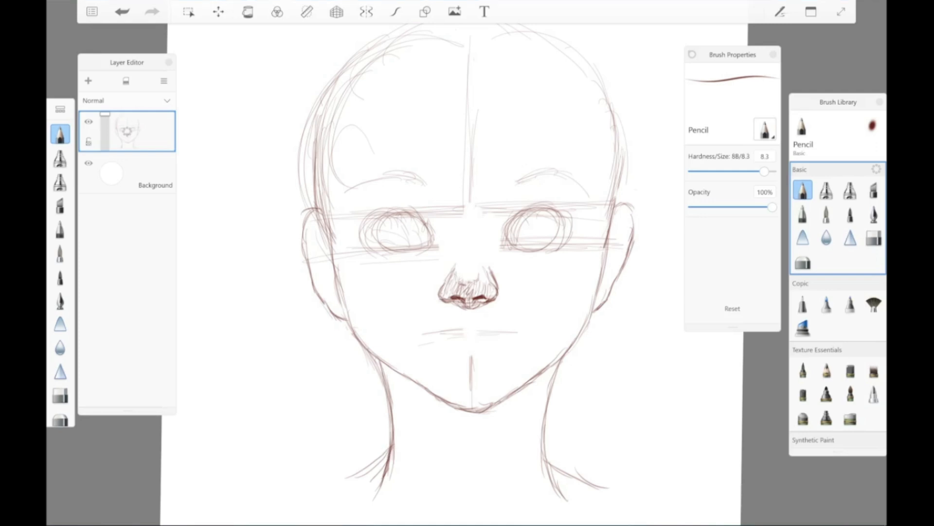
Step: Replace the mouth guide with a wavy line between the lips, darkening its corners
left_click_drag(423, 334, 512, 332)
mouse_move(428, 331)
left_mouse_down()
mouse_move(467, 332)
mouse_move(423, 330)
left_mouse_up()
left_click_drag(430, 333, 505, 330)
mouse_move(420, 333)
left_mouse_down()
mouse_move(467, 338)
mouse_move(516, 327)
left_mouse_up()
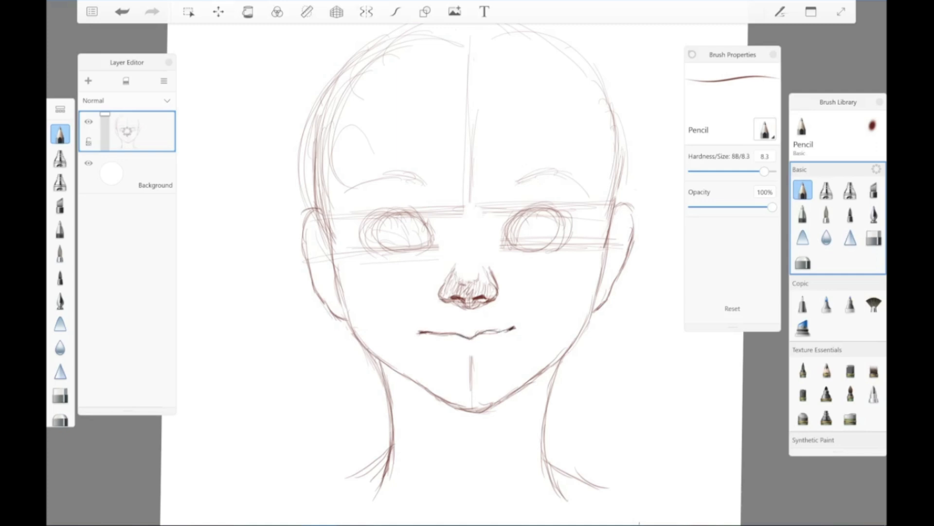
Step: Erase most of the chin's centre line and draw the upper lip and a shaded lower lip
left_click_drag(471, 354, 471, 388)
mouse_move(430, 330)
left_mouse_down()
mouse_move(484, 331)
mouse_move(467, 336)
mouse_move(506, 325)
left_mouse_up()
mouse_move(461, 359)
left_mouse_down()
mouse_move(482, 363)
mouse_move(492, 352)
mouse_move(482, 365)
mouse_move(489, 361)
left_mouse_up()
mouse_move(439, 332)
left_mouse_down()
mouse_move(484, 329)
mouse_move(455, 344)
mouse_move(489, 343)
mouse_move(486, 357)
left_mouse_up()
left_click_drag(487, 355, 494, 349)
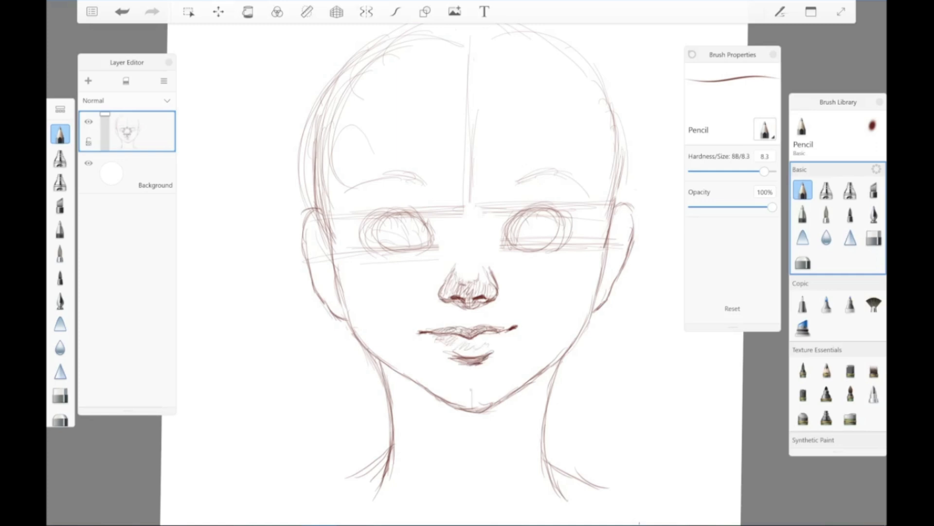
Step: Shade the inner corners of both eyes beside the nose bridge with short hatching strokes
left_click_drag(444, 227, 438, 250)
left_click_drag(441, 247, 437, 258)
mouse_move(502, 228)
left_mouse_down()
mouse_move(495, 246)
mouse_move(427, 262)
left_mouse_up()
Step: Draw the inner folds and contours of both ears
mouse_move(609, 234)
left_mouse_down()
mouse_move(629, 215)
mouse_move(604, 288)
left_mouse_up()
left_click_drag(616, 264, 607, 278)
left_click_drag(620, 219, 621, 243)
left_click_drag(311, 221, 332, 252)
mouse_move(308, 221)
left_mouse_down()
mouse_move(335, 282)
mouse_move(315, 247)
left_mouse_up()
left_click_drag(335, 286, 333, 302)
left_click_drag(321, 235, 320, 250)
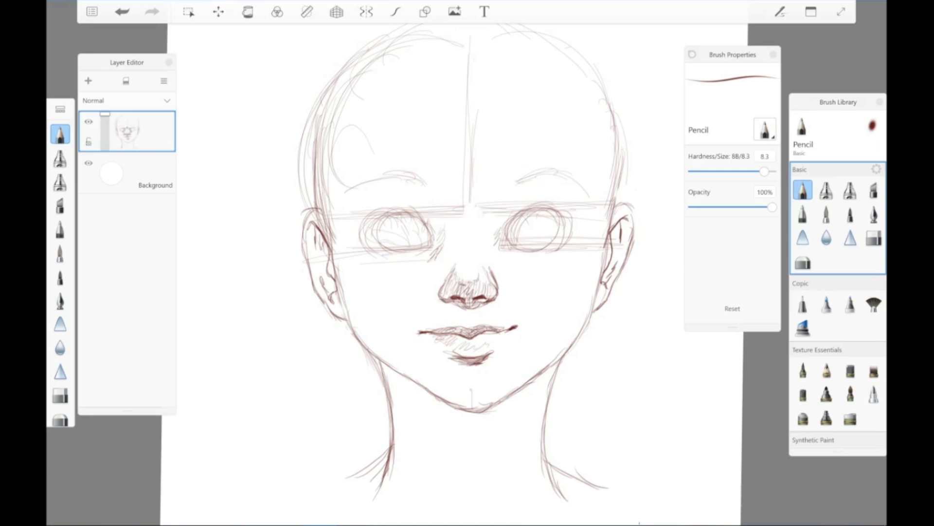
Step: Erase the leftover centre line on the chin and the eye guides between the eyes
left_click_drag(472, 389, 471, 398)
mouse_move(443, 215)
left_mouse_down()
mouse_move(470, 195)
mouse_move(510, 209)
mouse_move(423, 214)
left_mouse_up()
Step: Draw thick, dark upper lash lines on both eyes with small lashes at the outer corners
mouse_move(511, 236)
left_mouse_down()
mouse_move(524, 214)
mouse_move(555, 211)
mouse_move(567, 223)
left_mouse_up()
mouse_move(429, 234)
left_mouse_down()
mouse_move(415, 212)
mouse_move(378, 221)
left_mouse_up()
mouse_move(403, 213)
left_mouse_down()
mouse_move(372, 225)
mouse_move(397, 210)
left_mouse_up()
left_click_drag(389, 211, 375, 227)
mouse_move(402, 211)
left_mouse_down()
mouse_move(376, 227)
mouse_move(396, 208)
mouse_move(384, 210)
mouse_move(363, 229)
mouse_move(378, 216)
left_mouse_up()
mouse_move(512, 227)
left_mouse_down()
mouse_move(535, 213)
mouse_move(568, 223)
left_mouse_up()
left_click_drag(374, 216, 357, 229)
left_click_drag(560, 215, 578, 221)
left_click_drag(551, 203, 569, 212)
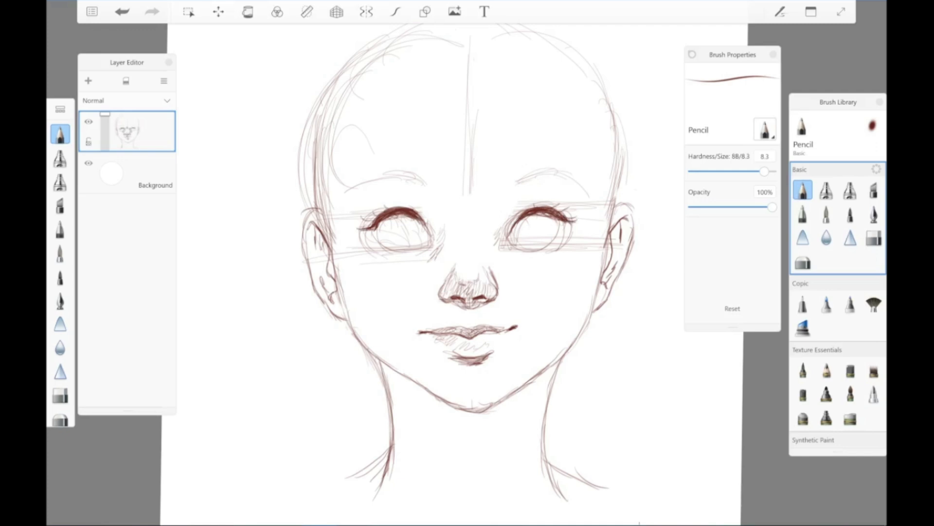
Step: Clean the sketch lines out of both eyes and define their side and lower lid outlines
left_click_drag(421, 218, 431, 240)
left_click_drag(513, 223, 506, 241)
left_click_drag(384, 219, 377, 245)
left_click_drag(374, 226, 388, 250)
mouse_move(558, 222)
left_mouse_down()
mouse_move(566, 246)
mouse_move(549, 248)
left_mouse_up()
left_click_drag(374, 212, 359, 241)
mouse_move(362, 233)
left_mouse_down()
mouse_move(373, 255)
mouse_move(359, 229)
left_mouse_up()
left_click_drag(374, 220, 366, 217)
left_click_drag(423, 243, 392, 248)
left_click_drag(389, 247, 377, 259)
left_click_drag(427, 242, 419, 249)
mouse_move(517, 239)
left_mouse_down()
mouse_move(542, 239)
mouse_move(499, 250)
left_mouse_up()
mouse_move(558, 250)
left_mouse_down()
mouse_move(572, 247)
mouse_move(552, 250)
left_mouse_up()
left_click_drag(566, 228, 544, 256)
left_click_drag(369, 233, 388, 252)
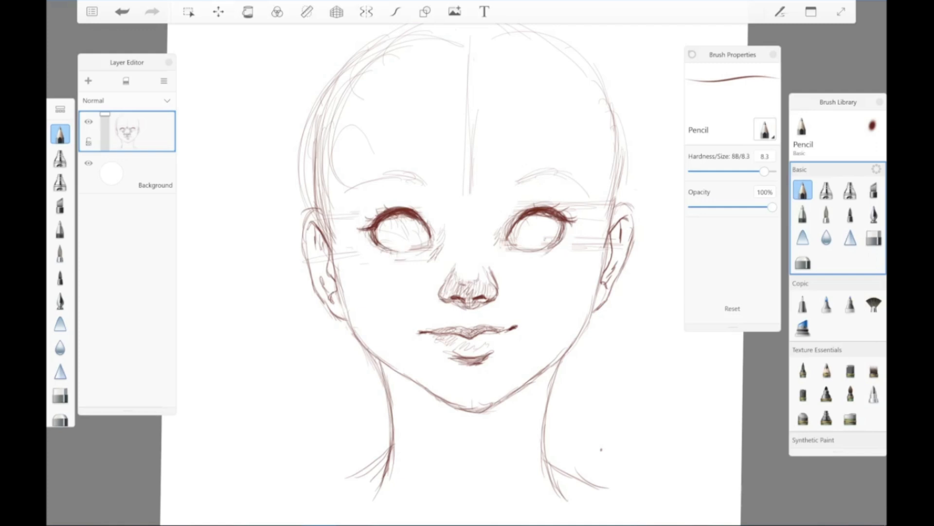
Step: Thicken the lash lines and refine the lower lids of both eyes
left_click_drag(517, 218, 506, 244)
left_click_drag(421, 248, 392, 254)
left_click_drag(419, 245, 409, 251)
mouse_move(532, 217)
left_mouse_down()
mouse_move(554, 219)
mouse_move(557, 209)
mouse_move(532, 215)
left_mouse_up()
mouse_move(552, 215)
left_mouse_down()
mouse_move(564, 225)
mouse_move(535, 206)
mouse_move(565, 225)
left_mouse_up()
left_click_drag(412, 252, 390, 256)
left_click_drag(521, 249, 538, 256)
left_click_drag(531, 255, 553, 247)
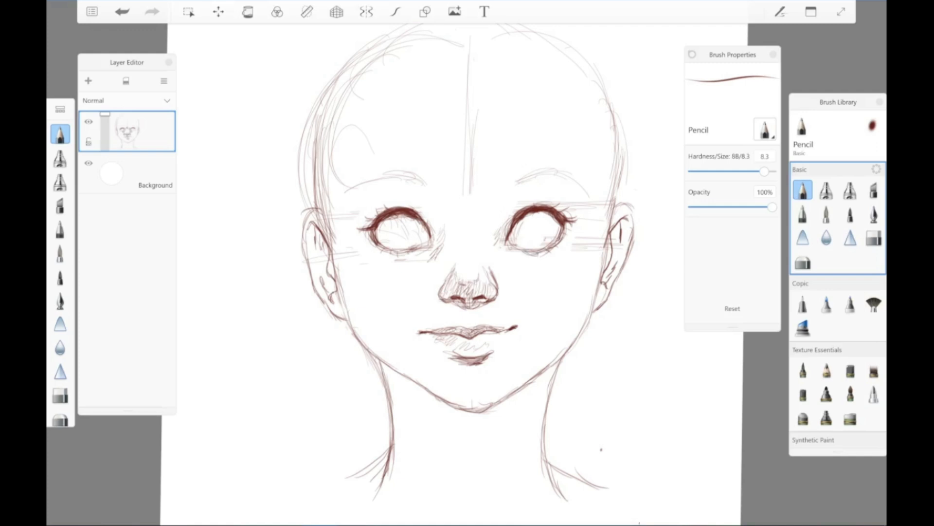
Step: Deepen the hatched shading around the inner corners and under both eyes
left_click_drag(503, 224, 496, 255)
left_click_drag(502, 256, 520, 249)
left_click_drag(432, 246, 417, 261)
left_click_drag(431, 253, 421, 263)
mouse_move(432, 219)
left_mouse_down()
mouse_move(444, 248)
mouse_move(435, 257)
left_mouse_up()
left_click_drag(494, 228, 493, 260)
left_click_drag(444, 248, 437, 267)
Step: Draw the eyelid creases above both eyes and add light hatching near the inner brow ends
left_click_drag(370, 214, 401, 198)
left_click_drag(383, 202, 422, 201)
left_click_drag(514, 210, 536, 196)
mouse_move(524, 201)
left_mouse_down()
mouse_move(550, 194)
mouse_move(560, 204)
left_mouse_up()
left_click_drag(422, 204, 431, 217)
left_click_drag(509, 203, 525, 194)
left_click_drag(409, 208, 433, 197)
left_click_drag(421, 203, 431, 211)
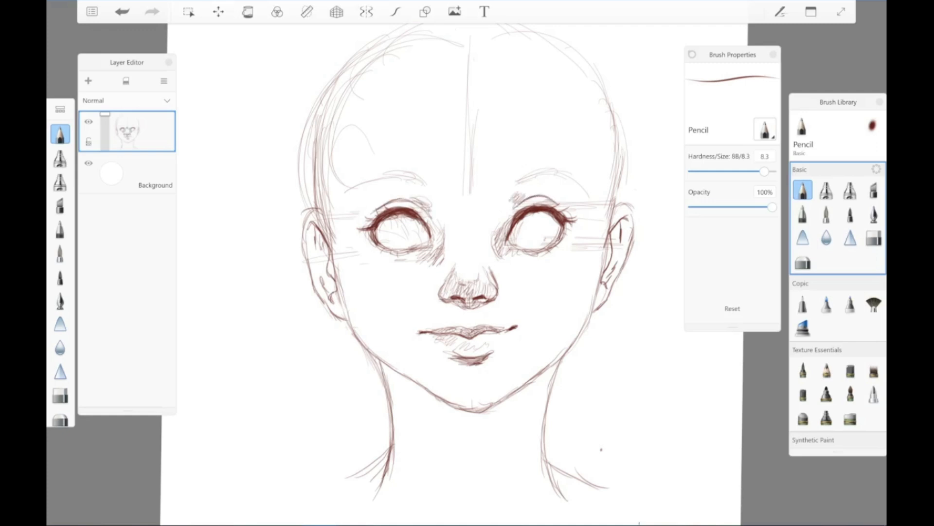
Step: Hatch shading at the temples beside both eyes and deepen the shadow under the lower lip
mouse_move(329, 195)
left_mouse_down()
mouse_move(341, 214)
mouse_move(362, 219)
mouse_move(357, 200)
mouse_move(372, 205)
left_mouse_up()
mouse_move(590, 192)
left_mouse_down()
mouse_move(570, 213)
mouse_move(589, 214)
left_mouse_up()
left_click_drag(466, 364, 481, 373)
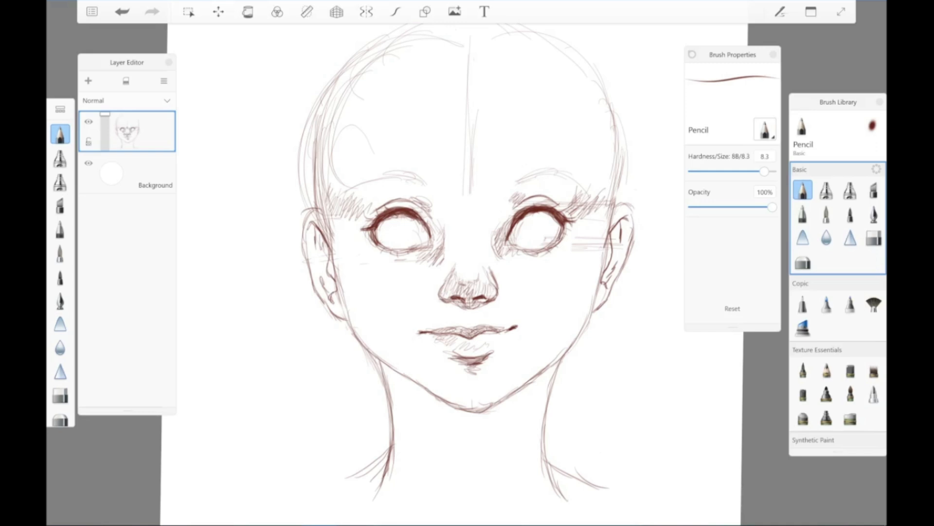
Step: Erase the leftover guide lines beside the right-hand eye and scribble circular blush shading on both cheeks
left_click_drag(569, 244, 590, 243)
mouse_move(356, 287)
left_mouse_down()
mouse_move(363, 273)
mouse_move(385, 268)
mouse_move(355, 292)
mouse_move(387, 301)
left_mouse_up()
mouse_move(559, 283)
left_mouse_down()
mouse_move(582, 250)
mouse_move(535, 277)
mouse_move(584, 283)
mouse_move(552, 286)
mouse_move(588, 262)
left_mouse_up()
left_click_drag(352, 253, 382, 299)
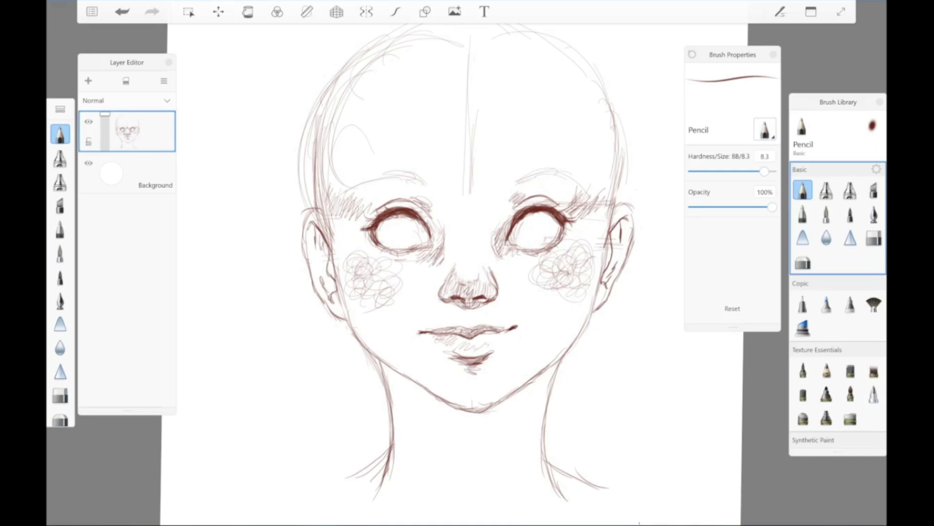
Step: Fill in a thick arched eyebrow with short strokes above the right-hand eye
mouse_move(515, 171)
left_mouse_down()
mouse_move(516, 184)
mouse_move(526, 171)
mouse_move(574, 171)
mouse_move(586, 192)
mouse_move(509, 186)
mouse_move(516, 169)
mouse_move(539, 166)
mouse_move(502, 173)
mouse_move(522, 167)
mouse_move(538, 176)
left_mouse_up()
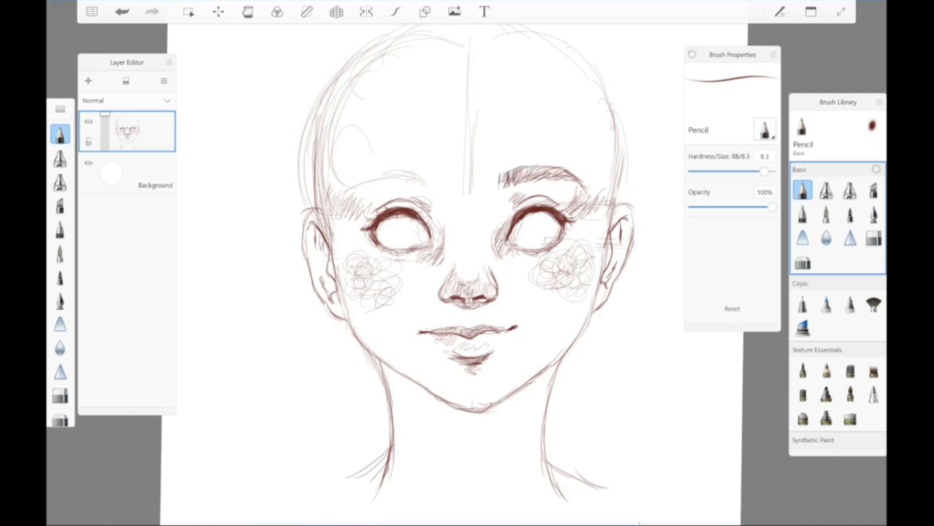
Step: Fill in a matching arched eyebrow above the left-hand eye with short strokes and thicken the right-hand eyebrow
mouse_move(438, 176)
left_mouse_down()
mouse_move(446, 189)
mouse_move(370, 182)
mouse_move(345, 195)
left_mouse_up()
mouse_move(386, 178)
left_mouse_down()
mouse_move(444, 188)
mouse_move(386, 183)
left_mouse_up()
mouse_move(419, 186)
left_mouse_down()
mouse_move(391, 173)
mouse_move(431, 190)
left_mouse_up()
left_click_drag(436, 172, 440, 185)
mouse_move(381, 177)
left_mouse_down()
mouse_move(350, 197)
mouse_move(429, 169)
left_mouse_up()
left_click_drag(425, 171, 441, 186)
left_click_drag(506, 177, 500, 188)
mouse_move(515, 187)
left_mouse_down()
mouse_move(578, 185)
mouse_move(591, 194)
left_mouse_up()
mouse_move(363, 182)
left_mouse_down()
mouse_move(356, 191)
mouse_move(345, 186)
mouse_move(402, 175)
left_mouse_up()
mouse_move(506, 179)
left_mouse_down()
mouse_move(498, 190)
mouse_move(516, 182)
left_mouse_up()
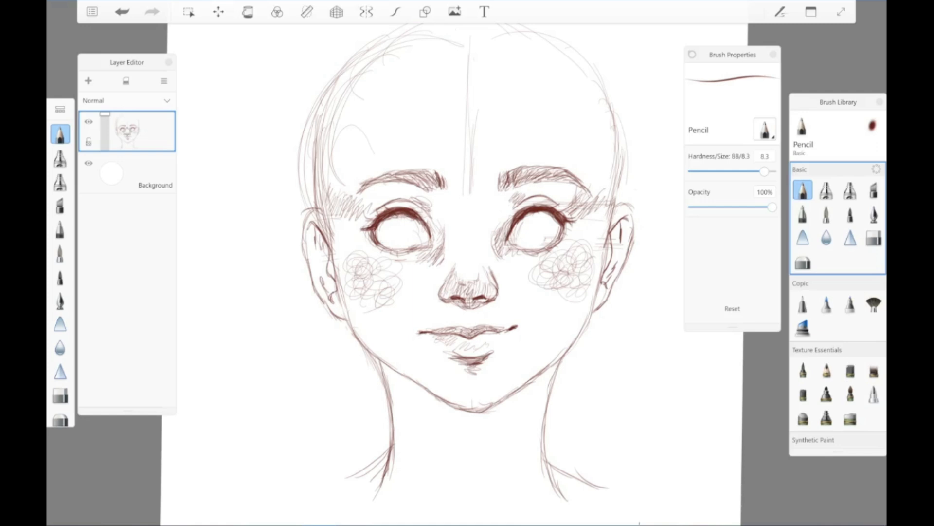
Step: Outline a curved shadow on the neck under the chin and fill it with diagonal hatching
mouse_move(397, 384)
left_mouse_down()
mouse_move(448, 436)
mouse_move(487, 455)
mouse_move(531, 428)
mouse_move(544, 403)
left_mouse_up()
mouse_move(391, 371)
left_mouse_down()
mouse_move(462, 433)
mouse_move(535, 380)
mouse_move(540, 404)
mouse_move(512, 447)
left_mouse_up()
left_click_drag(546, 384, 533, 418)
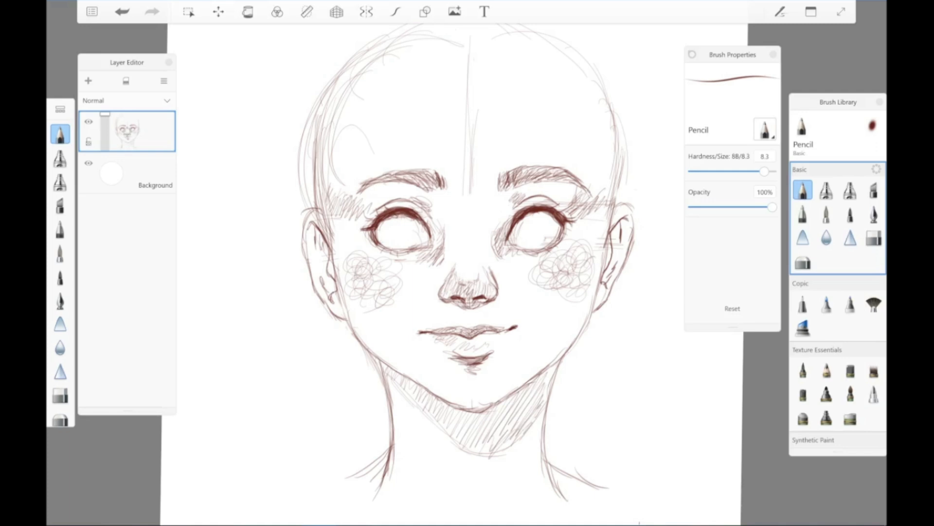
Step: Draw a round iris outline inside each eye, just below the upper lid
mouse_move(389, 218)
left_mouse_down()
mouse_move(383, 239)
mouse_move(395, 246)
mouse_move(418, 237)
mouse_move(417, 244)
left_mouse_up()
mouse_move(526, 215)
left_mouse_down()
mouse_move(550, 214)
mouse_move(524, 242)
left_mouse_up()
mouse_move(521, 226)
left_mouse_down()
mouse_move(533, 215)
mouse_move(551, 232)
mouse_move(537, 247)
left_mouse_up()
mouse_move(554, 216)
left_mouse_down()
mouse_move(535, 244)
mouse_move(518, 242)
mouse_move(541, 246)
left_mouse_up()
mouse_move(384, 223)
left_mouse_down()
mouse_move(383, 238)
mouse_move(412, 242)
left_mouse_up()
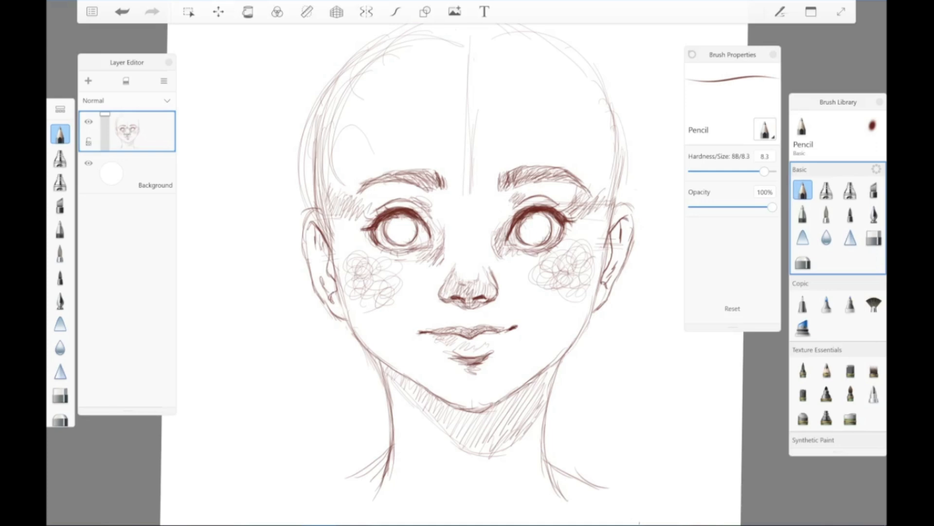
Step: Darken the iris outlines and add a small dark pupil and a curved highlight shape in both eyes
left_click_drag(422, 227, 376, 233)
left_click_drag(550, 215, 536, 212)
left_click_drag(541, 220, 537, 224)
left_click_drag(398, 226, 403, 230)
left_click_drag(399, 226, 403, 230)
left_click_drag(532, 227, 538, 231)
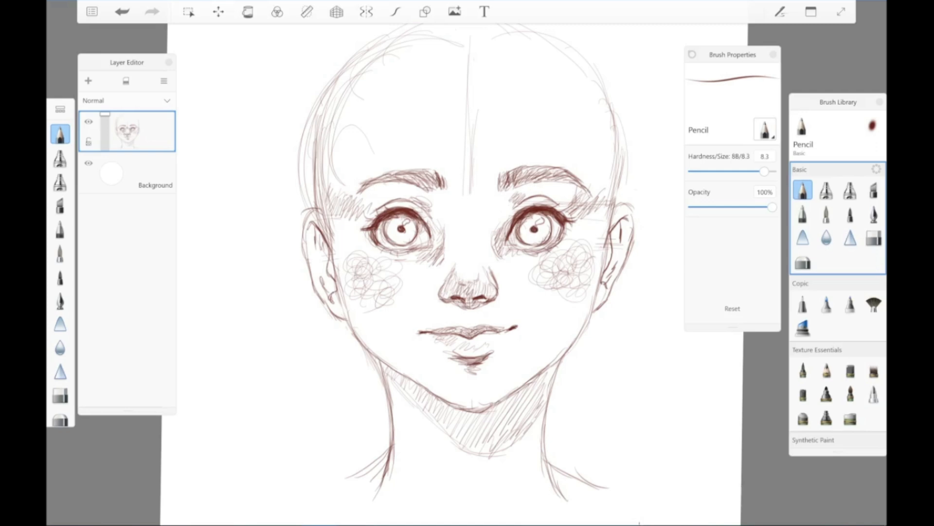
Step: Shade the irises of both eyes with short strokes around the pupils, leaving the highlights white
mouse_move(396, 222)
left_mouse_down()
mouse_move(403, 214)
mouse_move(410, 222)
mouse_move(394, 221)
mouse_move(414, 224)
mouse_move(396, 224)
left_mouse_up()
left_click_drag(387, 234, 397, 225)
left_click_drag(400, 241, 413, 232)
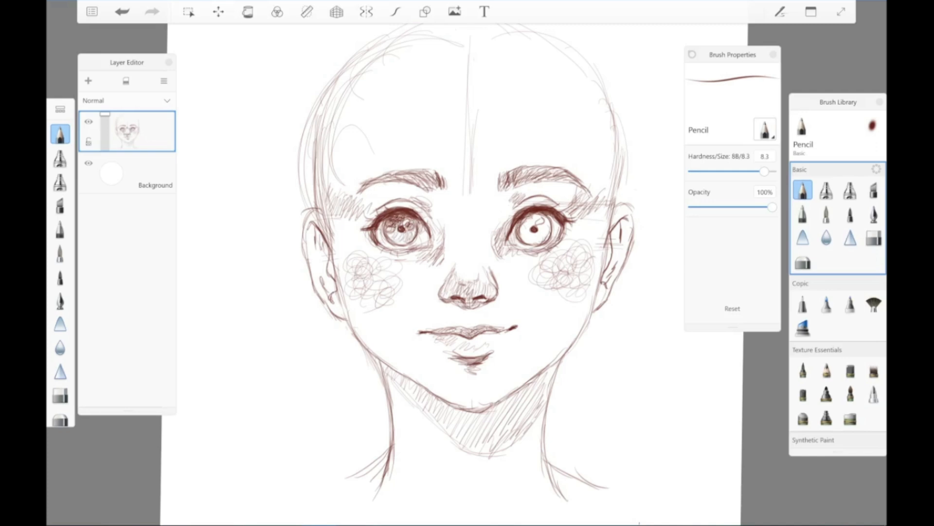
left_click_drag(529, 224, 545, 216)
mouse_move(540, 226)
left_mouse_down()
mouse_move(547, 219)
mouse_move(531, 220)
left_mouse_up()
left_click_drag(527, 228, 548, 221)
mouse_move(537, 228)
left_mouse_down()
mouse_move(544, 223)
mouse_move(528, 226)
mouse_move(547, 230)
left_mouse_up()
left_click_drag(531, 243, 540, 239)
left_click_drag(543, 236, 548, 222)
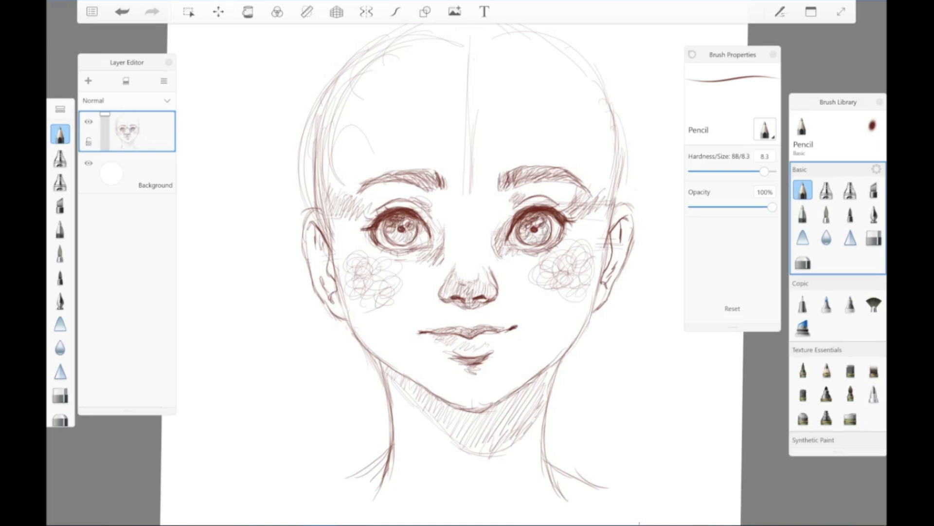
Step: Deepen the iris shading in both eyes with extra strokes around the pupils and along the lower iris
mouse_move(412, 233)
left_mouse_down()
mouse_move(417, 223)
mouse_move(401, 233)
left_mouse_up()
left_click_drag(398, 242, 404, 233)
left_click_drag(409, 233, 412, 226)
mouse_move(403, 233)
left_mouse_down()
mouse_move(409, 228)
mouse_move(392, 227)
left_mouse_up()
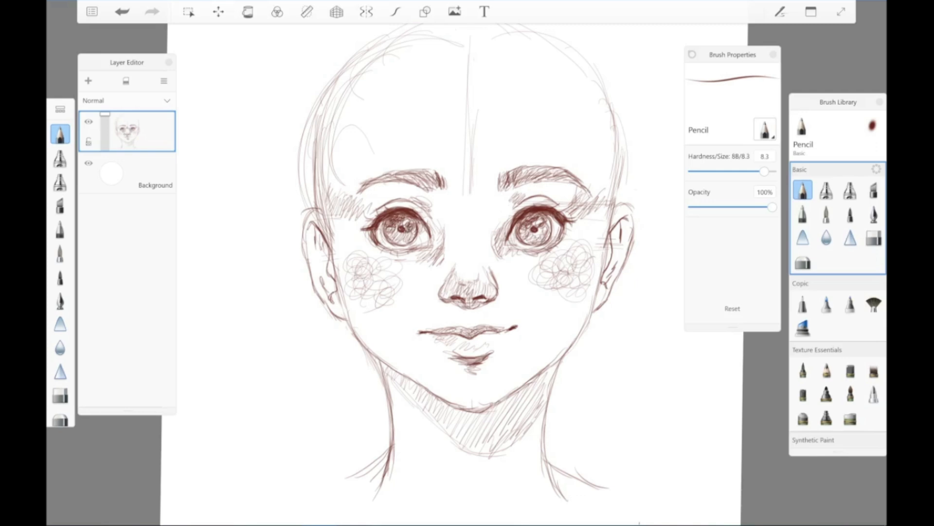
left_click_drag(522, 232, 544, 224)
left_click_drag(541, 229, 547, 222)
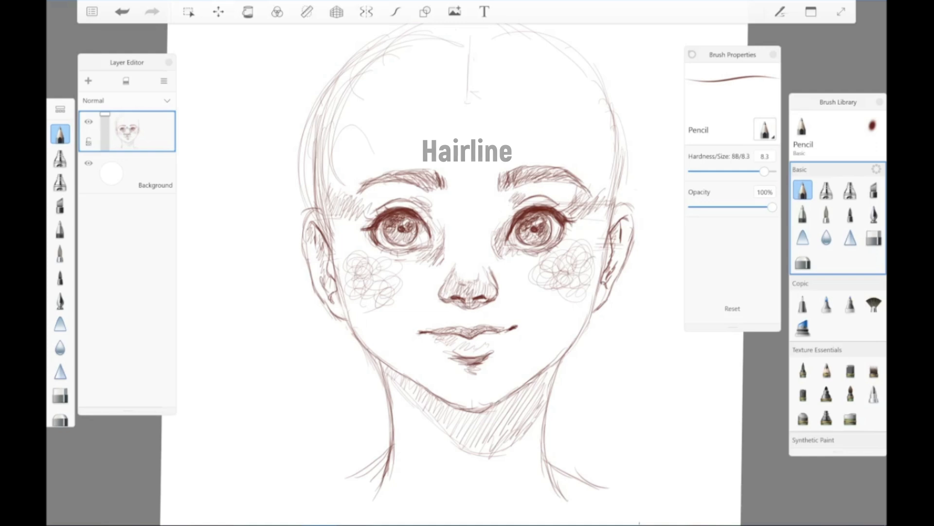
Step: Sketch the hairline across the upper forehead and down both temples to the ears with short, loose strokes
mouse_move(469, 103)
left_mouse_down()
mouse_move(468, 80)
mouse_move(505, 73)
left_mouse_up()
mouse_move(460, 71)
left_mouse_down()
mouse_move(538, 73)
mouse_move(603, 119)
mouse_move(609, 216)
mouse_move(407, 78)
mouse_move(391, 83)
left_mouse_up()
mouse_move(413, 79)
left_mouse_down()
mouse_move(359, 88)
mouse_move(340, 142)
mouse_move(329, 261)
left_mouse_up()
left_click_drag(360, 89, 341, 111)
left_click_drag(353, 113, 335, 136)
left_click_drag(340, 152, 326, 215)
left_click_drag(546, 84, 600, 124)
left_click_drag(594, 127, 607, 246)
left_click_drag(335, 215, 329, 245)
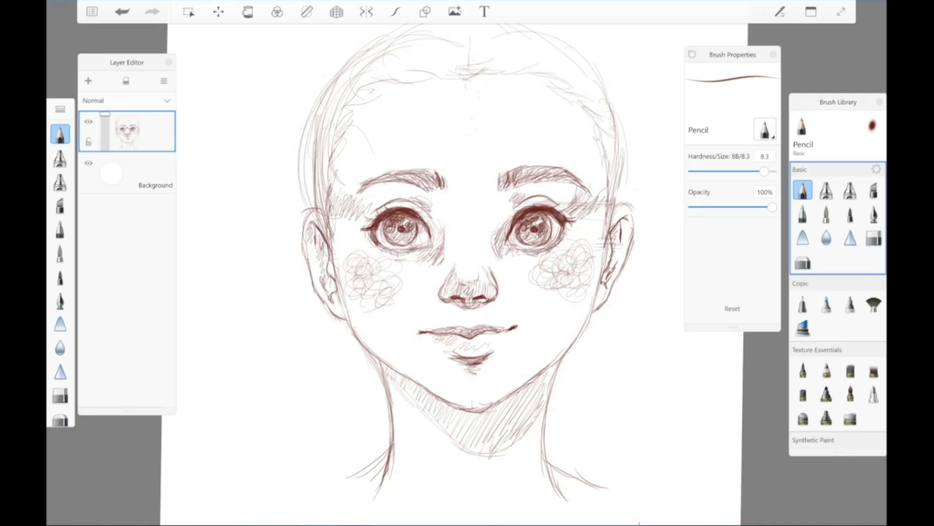
scroll(453, 272, "down", 3)
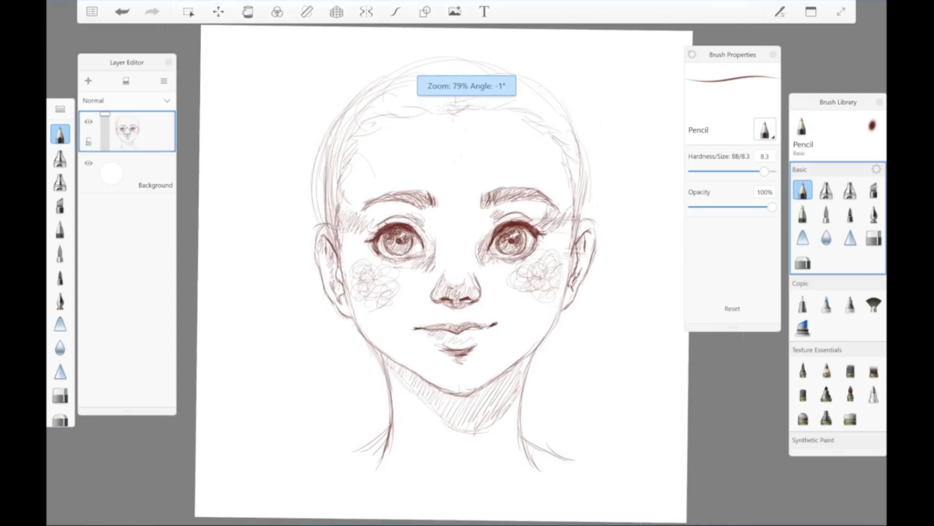